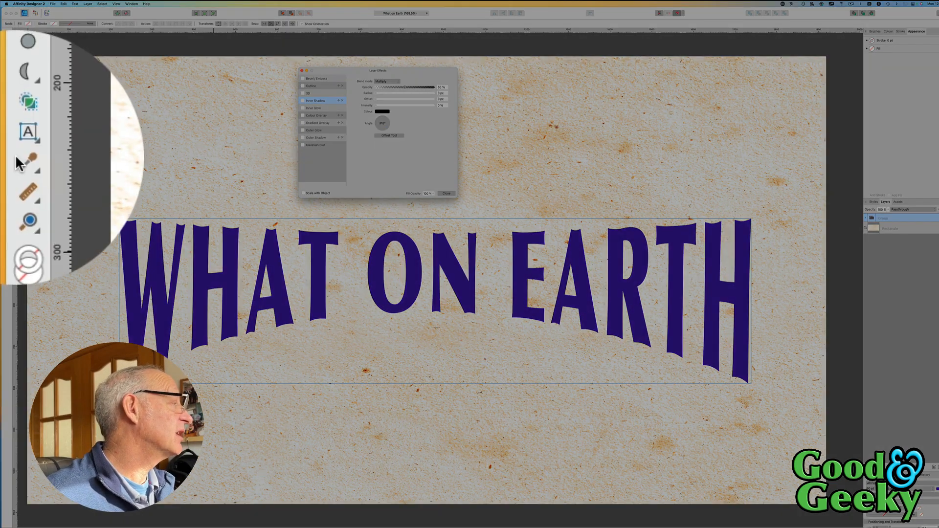
# Step: Apply a vertical linear gradient fill to the lettering, colour its lower stop medium blue, and undock the colour controls
pyautogui.click(7, 92)
pyautogui.moveTo(426, 211); pyautogui.dragTo(429, 374)
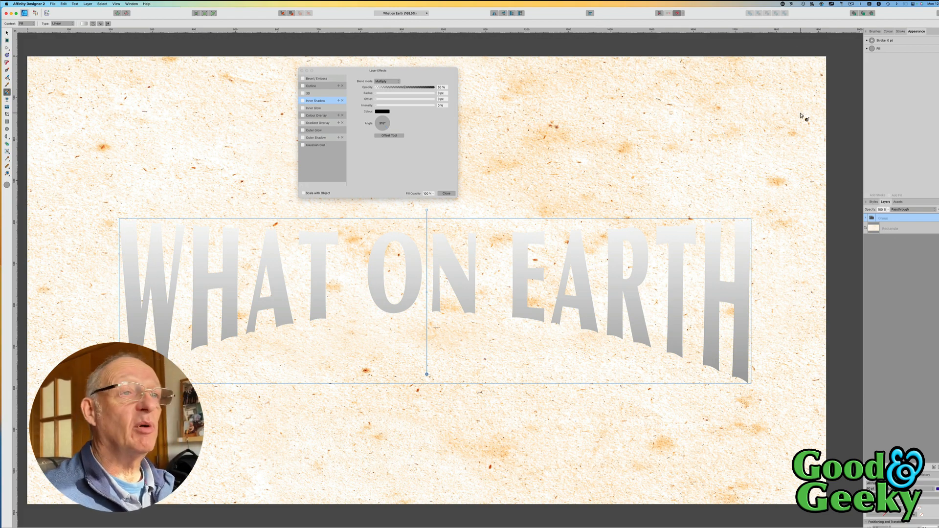
pyautogui.click(887, 31)
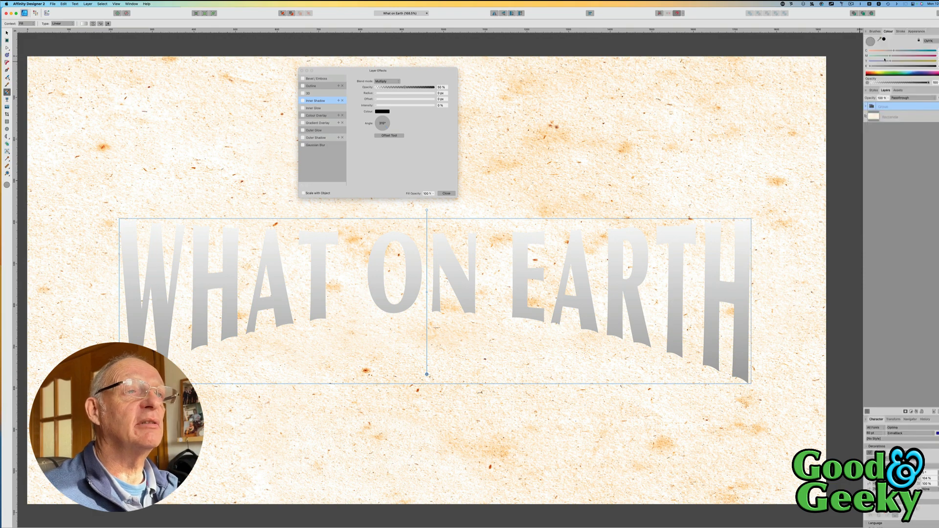
pyautogui.click(913, 75)
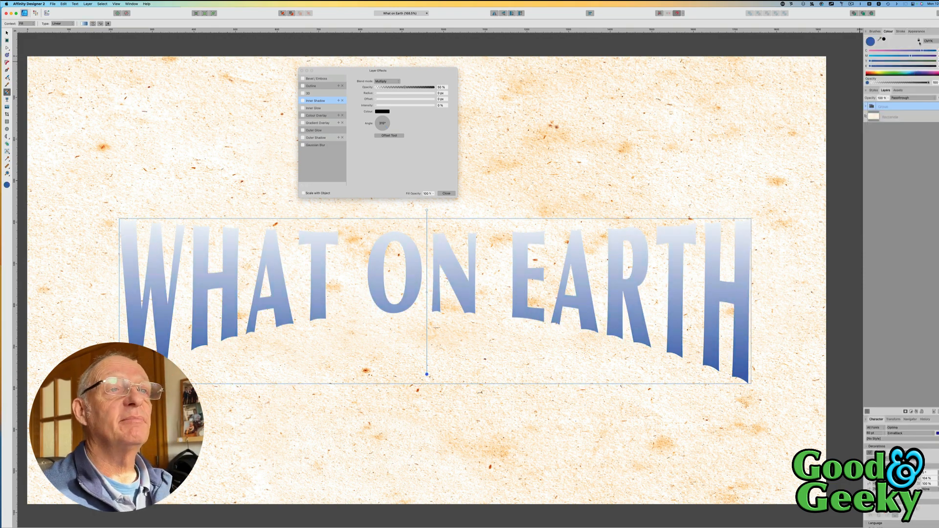
pyautogui.moveTo(888, 31); pyautogui.dragTo(494, 77)
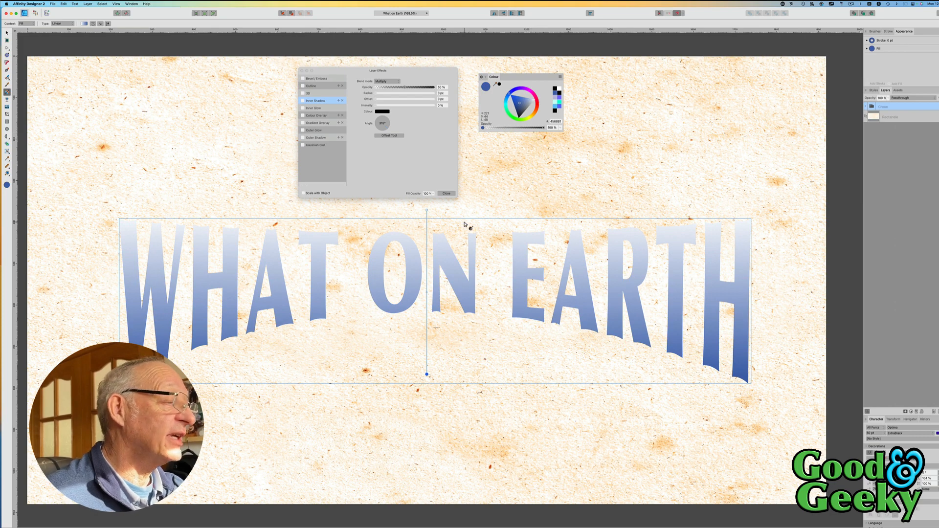
# Step: Add a medium blue stop halfway along the lettering's gradient and recolour the upper stop bright blue
pyautogui.click(427, 283)
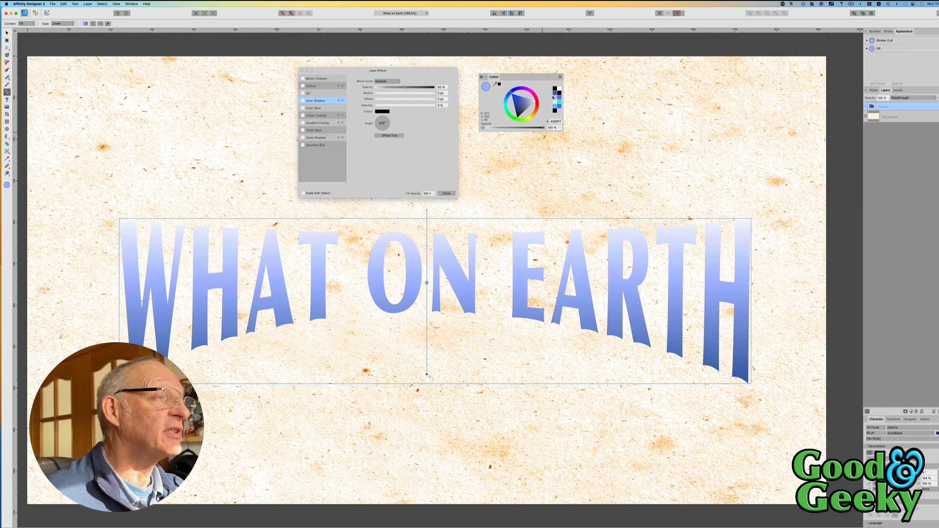
pyautogui.click(556, 94)
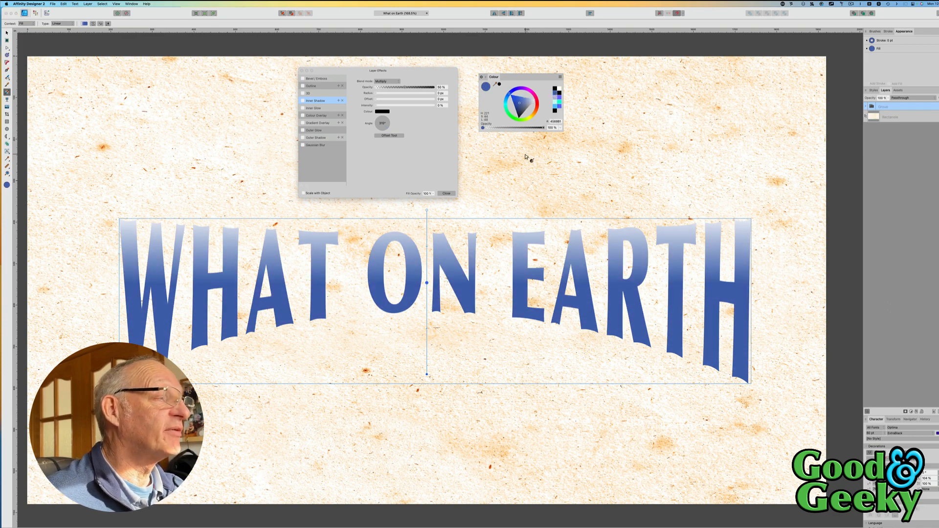
pyautogui.click(427, 211)
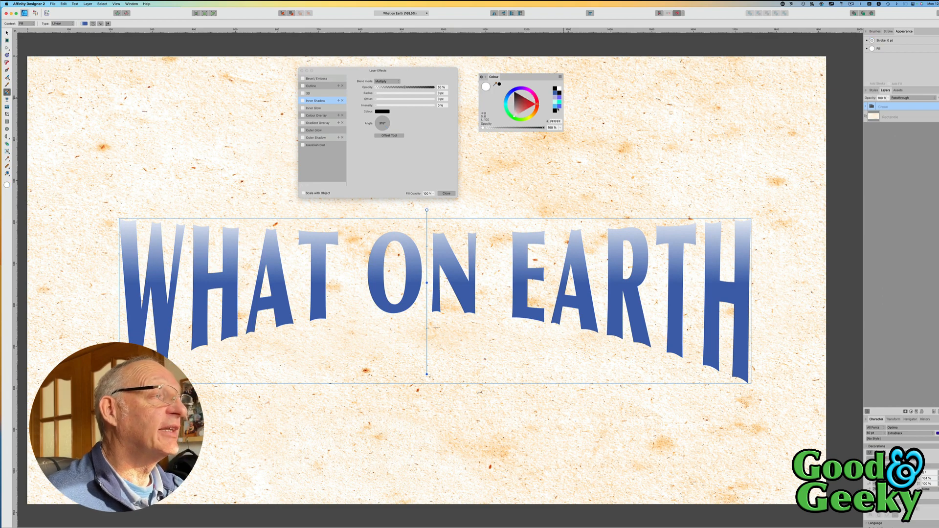
pyautogui.click(512, 92)
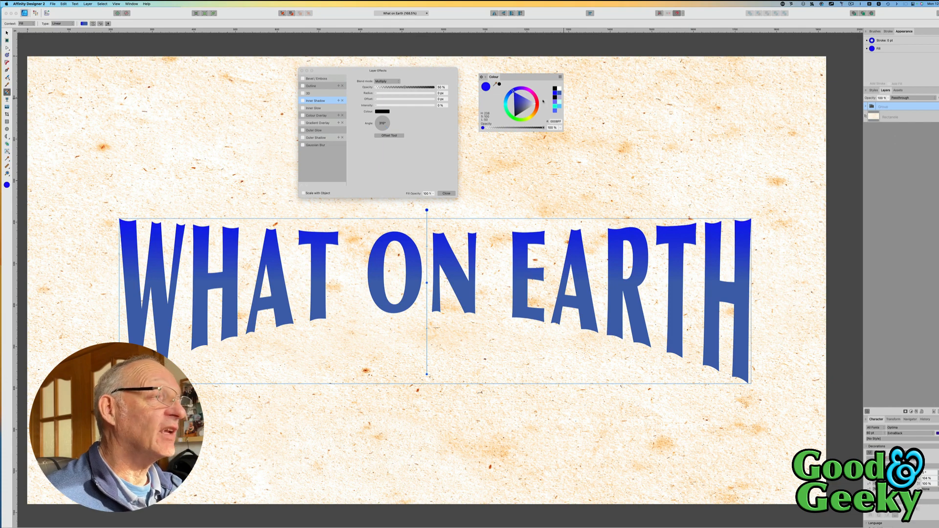
# Step: Recolour the gradient's middle stop very dark blue and its lower stop bright blue (0008FF)
pyautogui.click(427, 283)
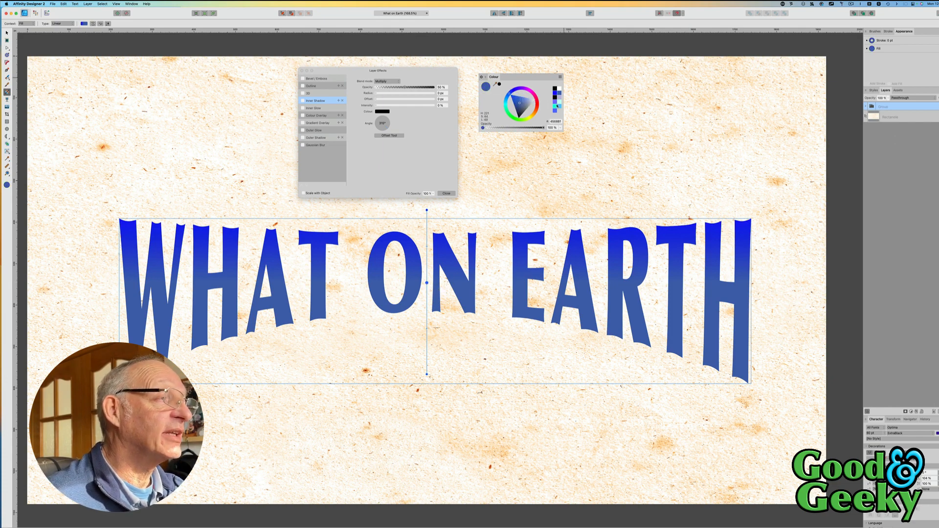
pyautogui.click(555, 90)
pyautogui.click(559, 93)
pyautogui.moveTo(515, 93); pyautogui.dragTo(513, 105)
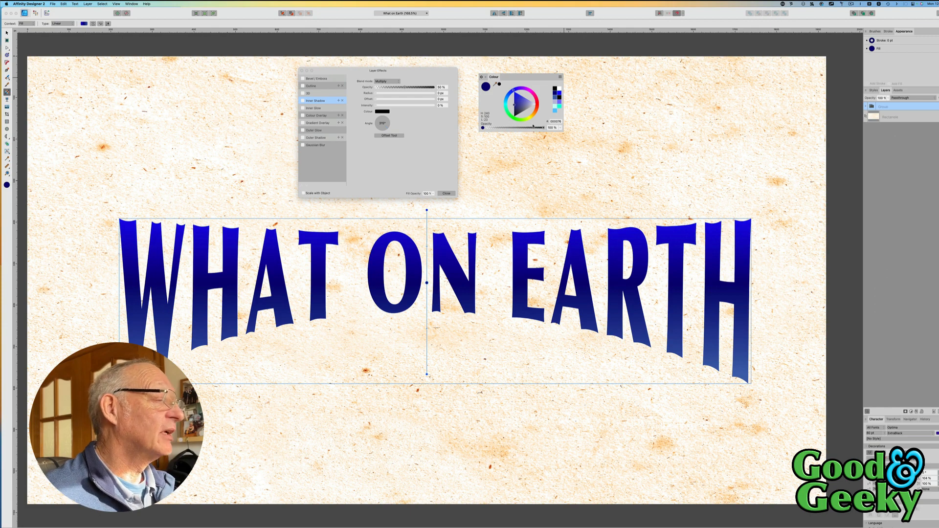
pyautogui.click(430, 378)
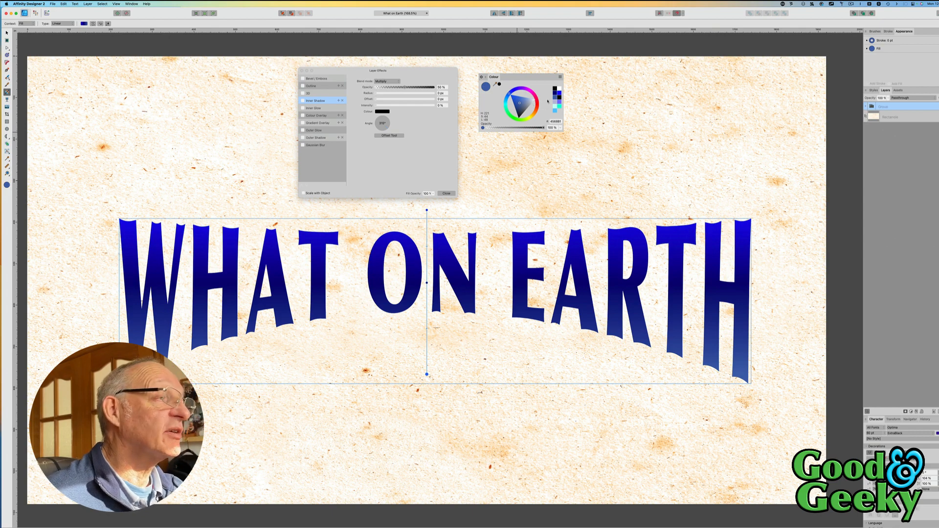
pyautogui.click(559, 93)
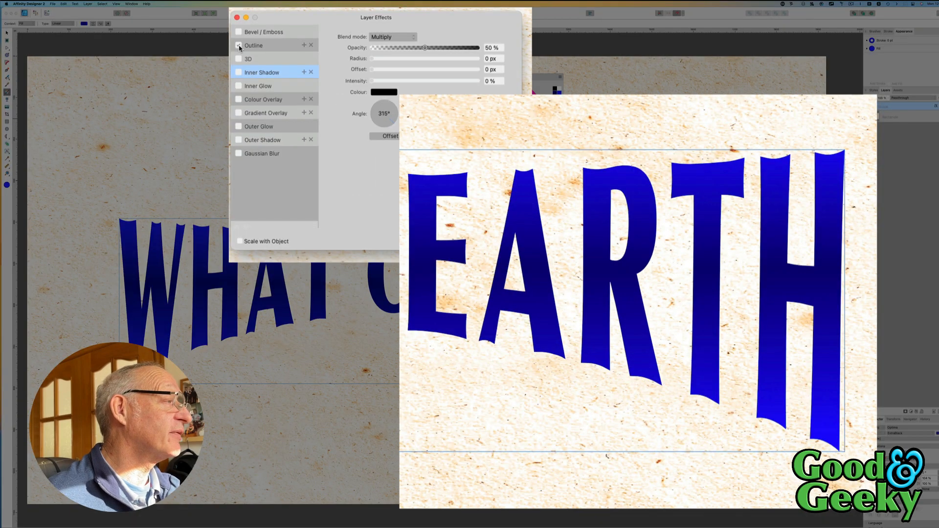
# Step: Add a white Outline layer effect to the lettering with a 6.4 px radius and outside alignment
pyautogui.click(303, 86)
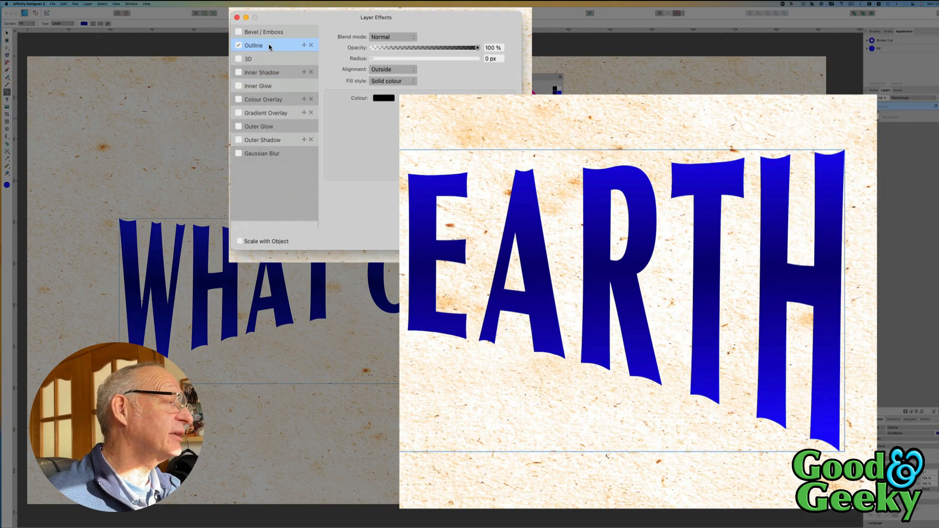
pyautogui.moveTo(373, 59); pyautogui.dragTo(397, 100)
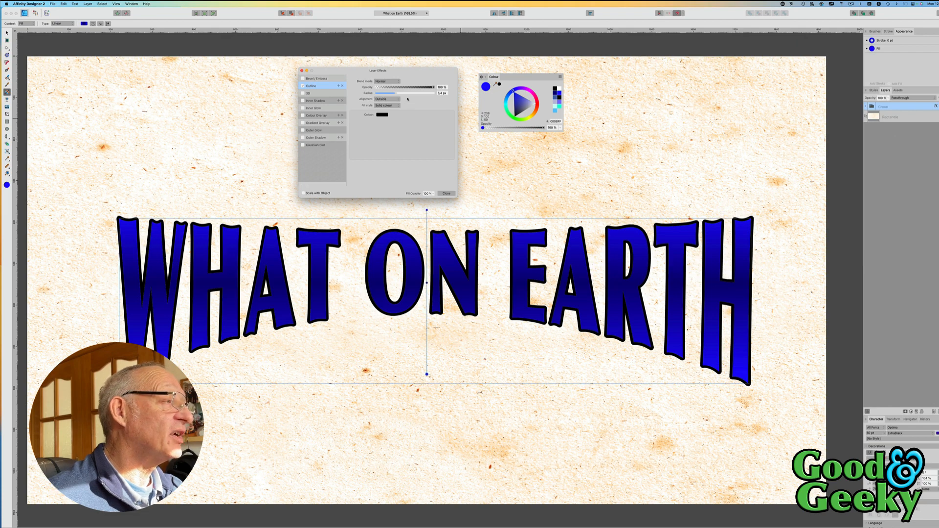
pyautogui.click(387, 116)
pyautogui.click(393, 169)
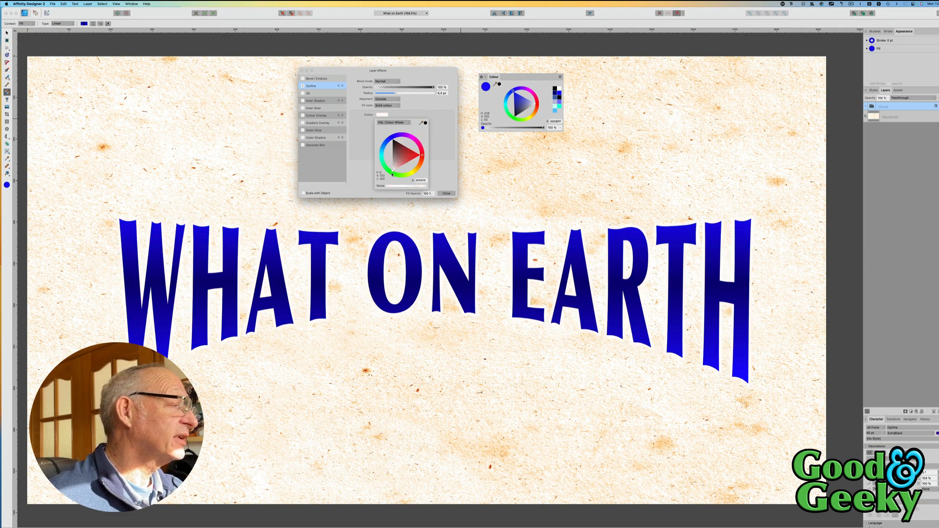
pyautogui.click(414, 101)
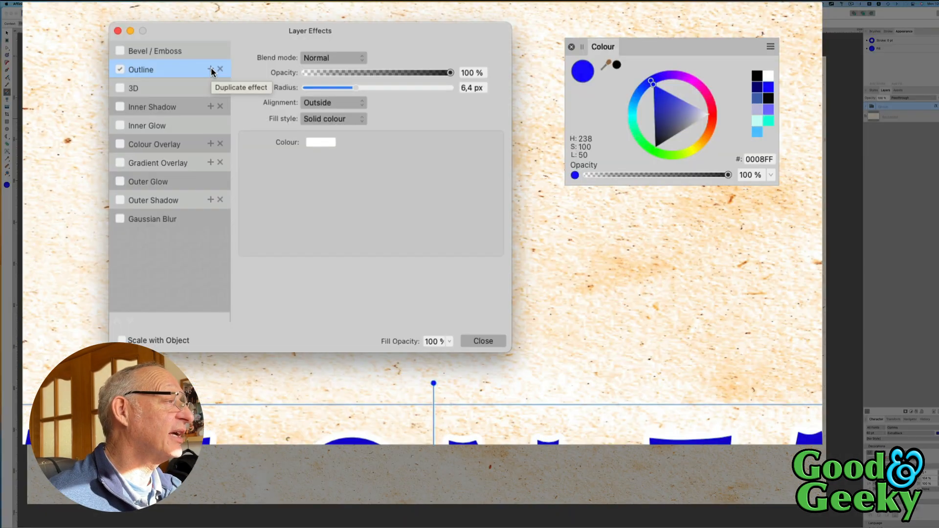
# Step: Duplicate the Outline effect, widen the second outline's radius to about 17.8 px, and set the first outline's colour to white (FFFFFF)
pyautogui.click(338, 86)
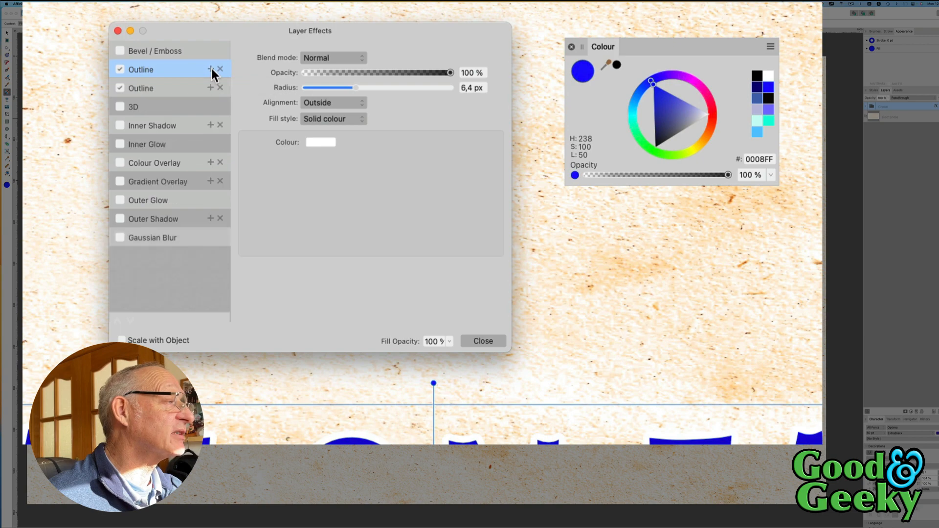
pyautogui.moveTo(395, 93); pyautogui.dragTo(406, 94)
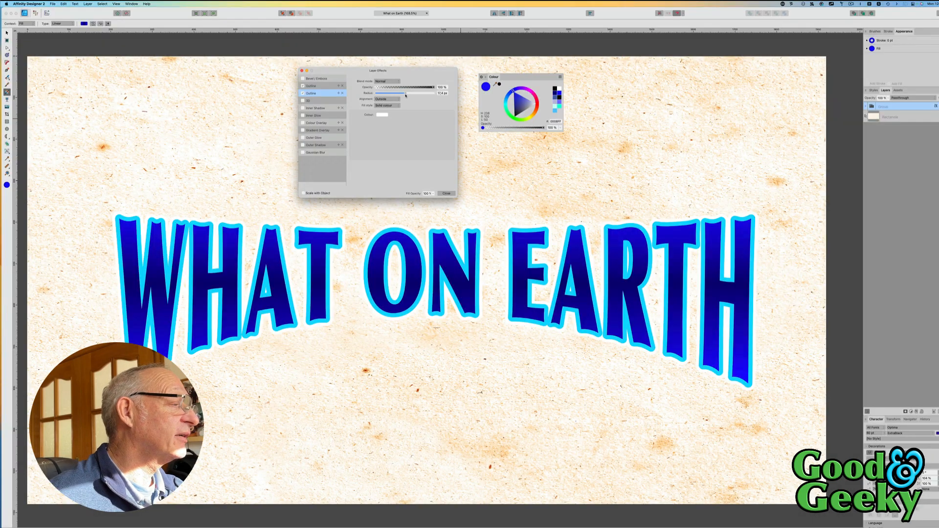
pyautogui.click(327, 87)
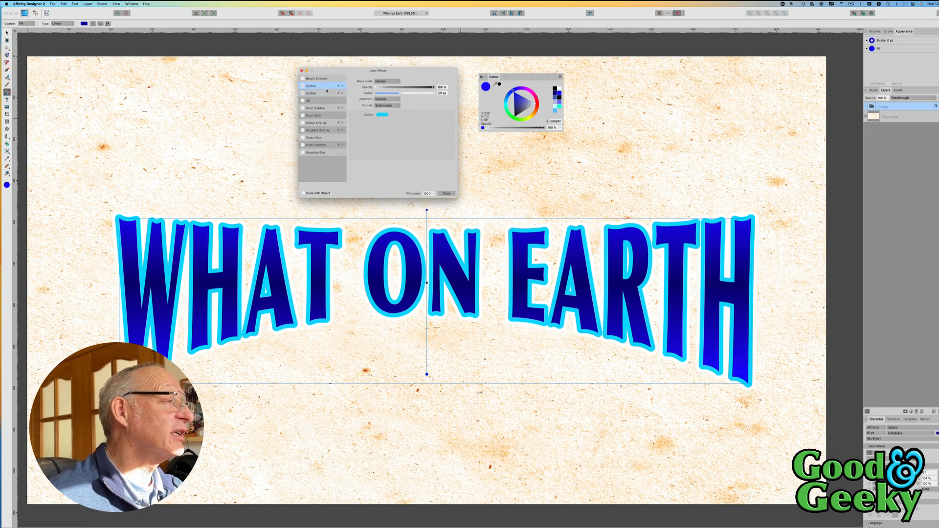
pyautogui.click(382, 115)
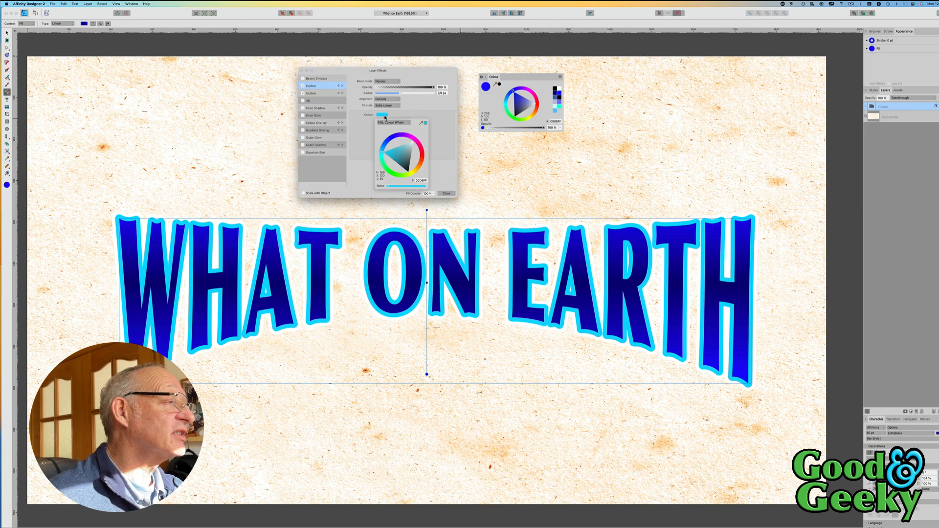
pyautogui.moveTo(404, 148); pyautogui.dragTo(417, 136)
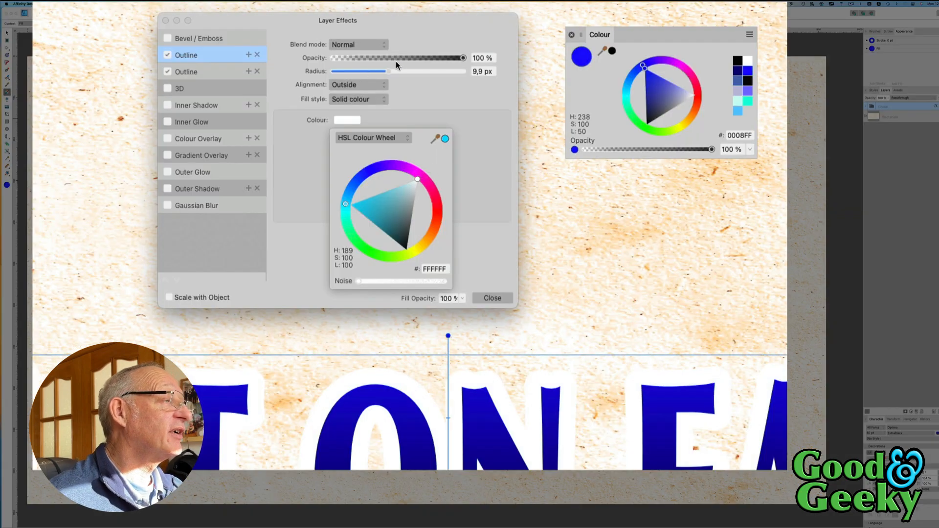
# Step: Set the second, wider outline's colour to light cyan-blue and enable the 3D effect on the lettering
pyautogui.click(207, 69)
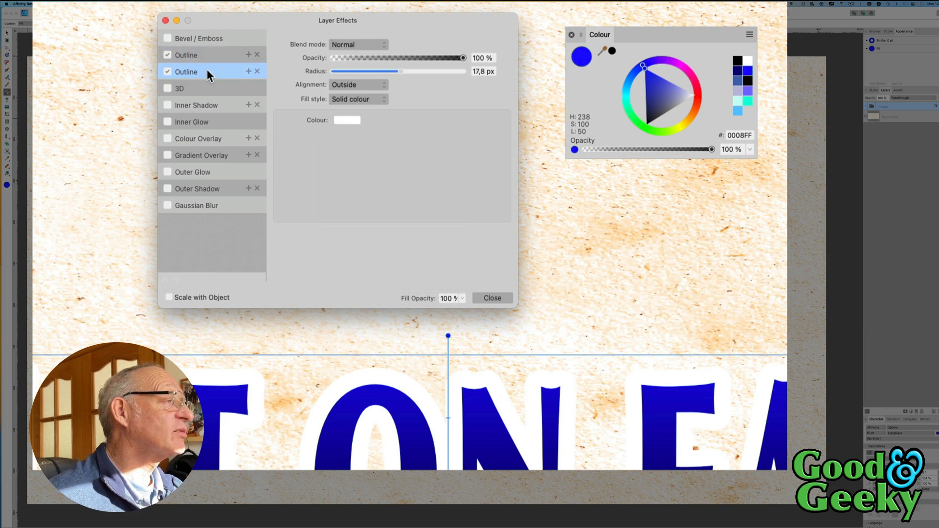
pyautogui.click(353, 123)
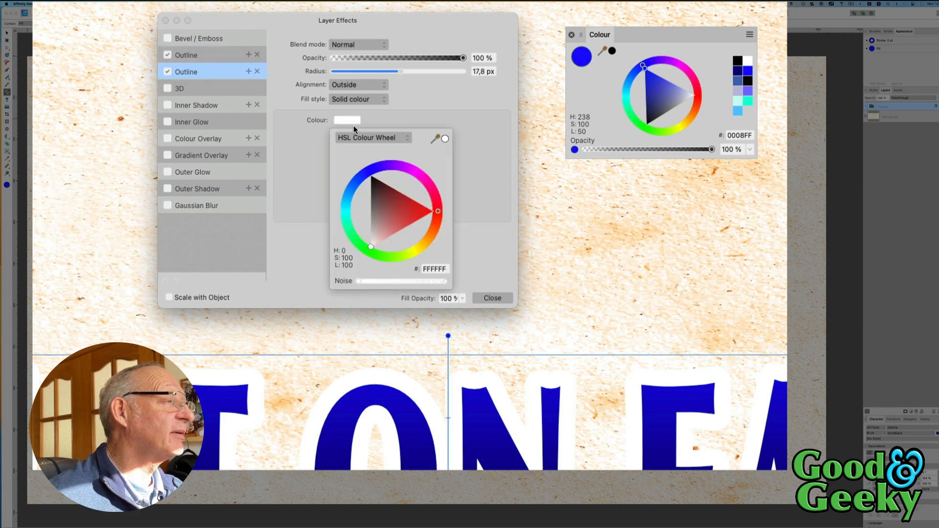
pyautogui.click(348, 203)
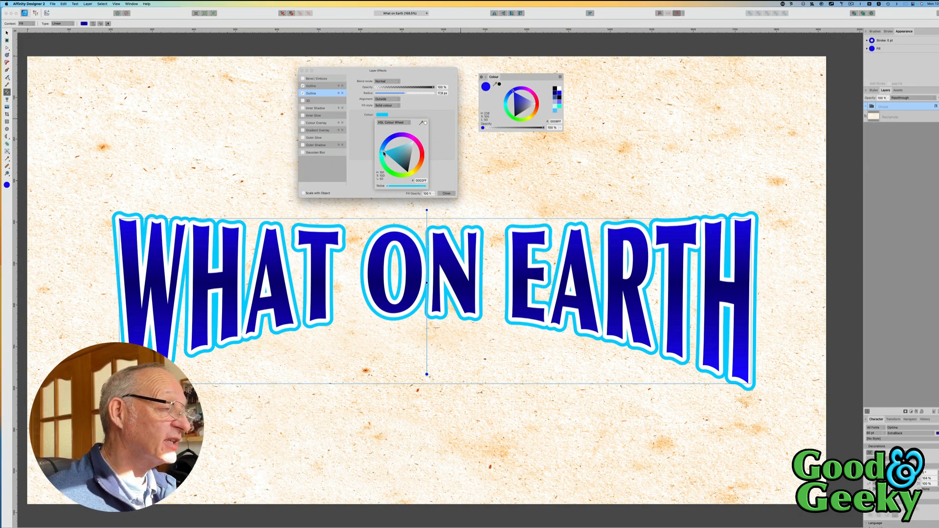
pyautogui.click(308, 102)
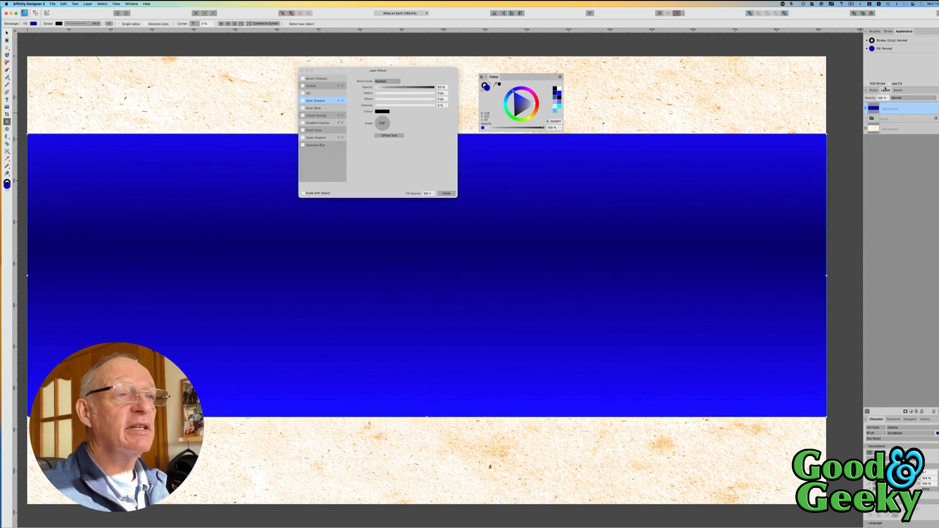
# Step: Undock the layer list and fade the blue rectangle from opaque at its lower edge to transparent at mid-height with the Transparency tool
pyautogui.moveTo(887, 90); pyautogui.dragTo(650, 120)
pyautogui.press('y')
pyautogui.moveTo(446, 422); pyautogui.dragTo(446, 313)
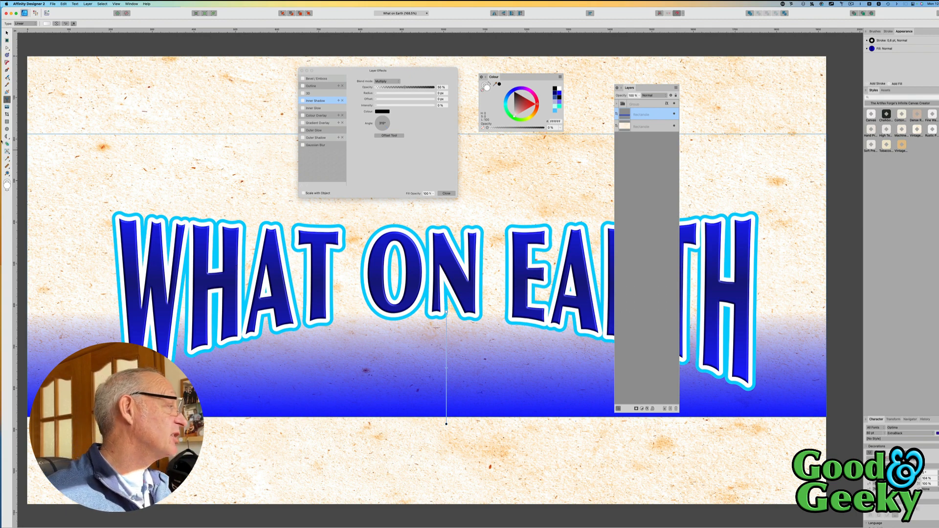
# Step: Draw a large ellipse below the lettering and place two overlapping copies side by side across the canvas's lower edge
pyautogui.press('m')
pyautogui.moveTo(205, 460); pyautogui.dragTo(423, 283)
pyautogui.click(7, 33)
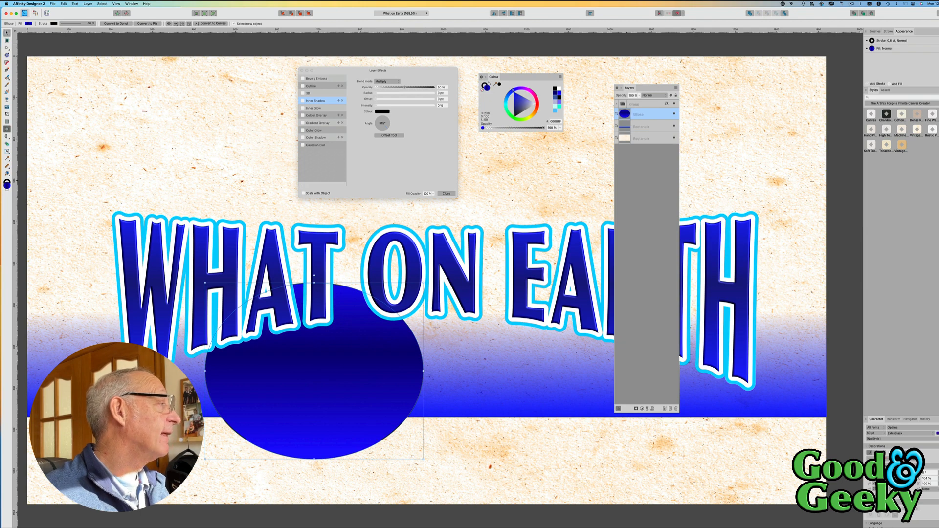
pyautogui.moveTo(298, 378); pyautogui.dragTo(533, 461)
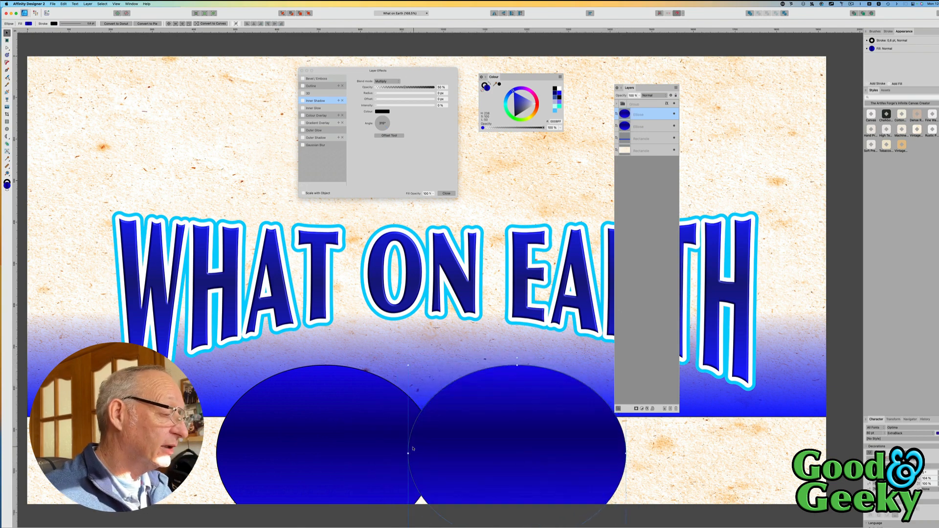
# Step: Merge the two overlapping ellipses into one shape with the Add operation and thicken its black stroke
pyautogui.keyDown('shift'); pyautogui.click(351, 418); pyautogui.keyUp('shift')
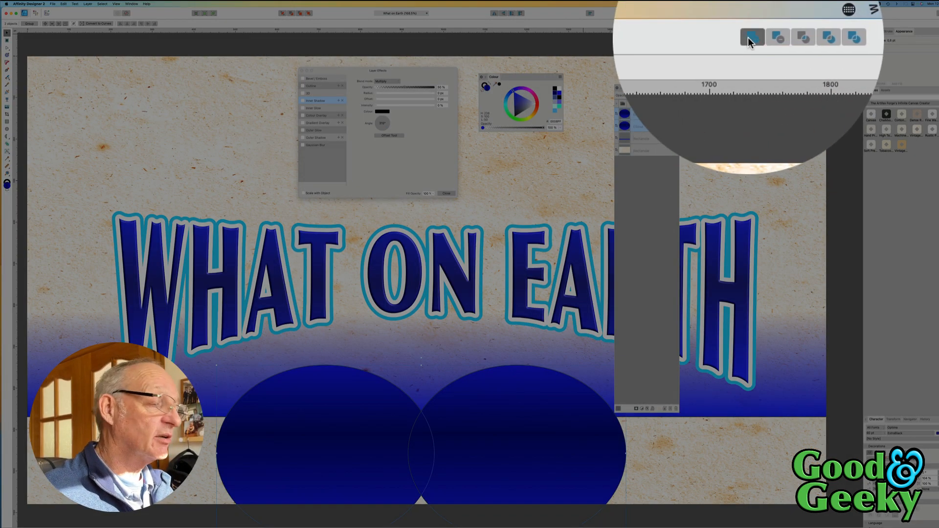
pyautogui.click(749, 13)
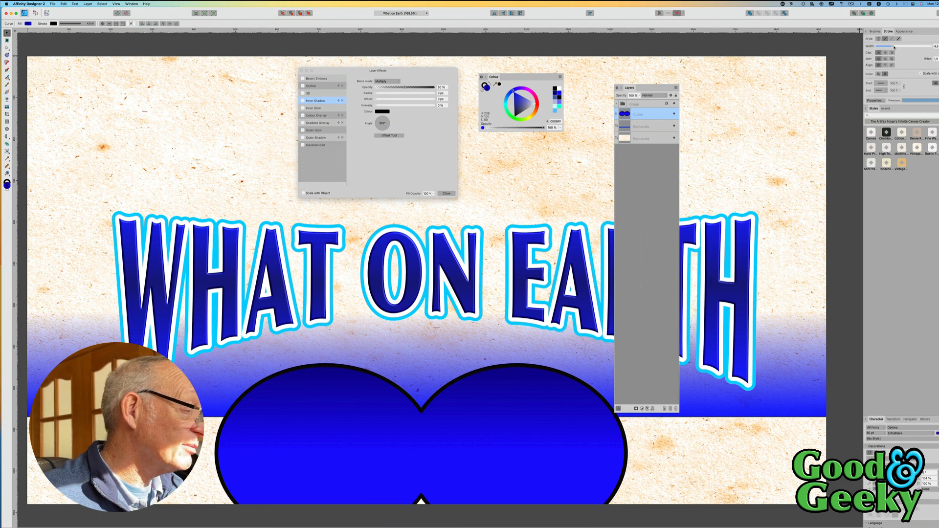
pyautogui.moveTo(893, 47); pyautogui.dragTo(895, 47)
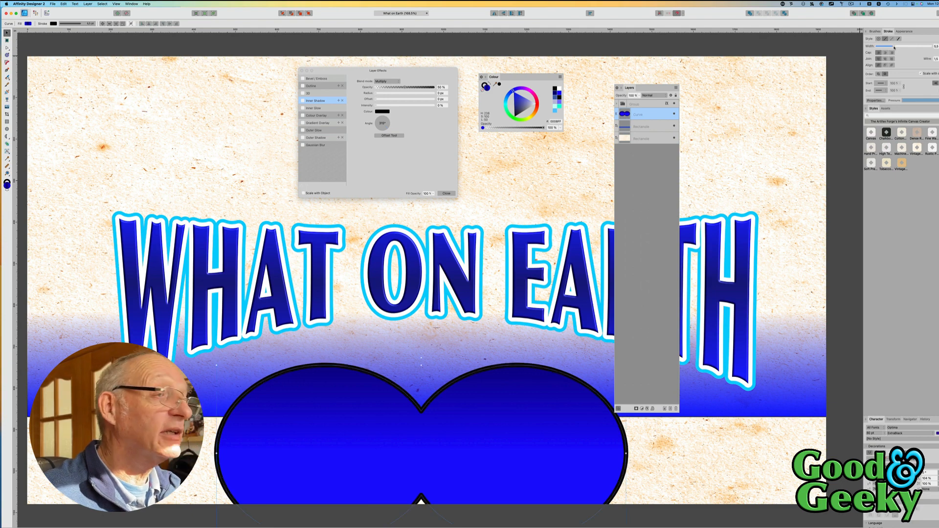
# Step: Expand the merged shape's stroke into a separate curve and subtract that curve from the faded blue rectangle
pyautogui.click(87, 3)
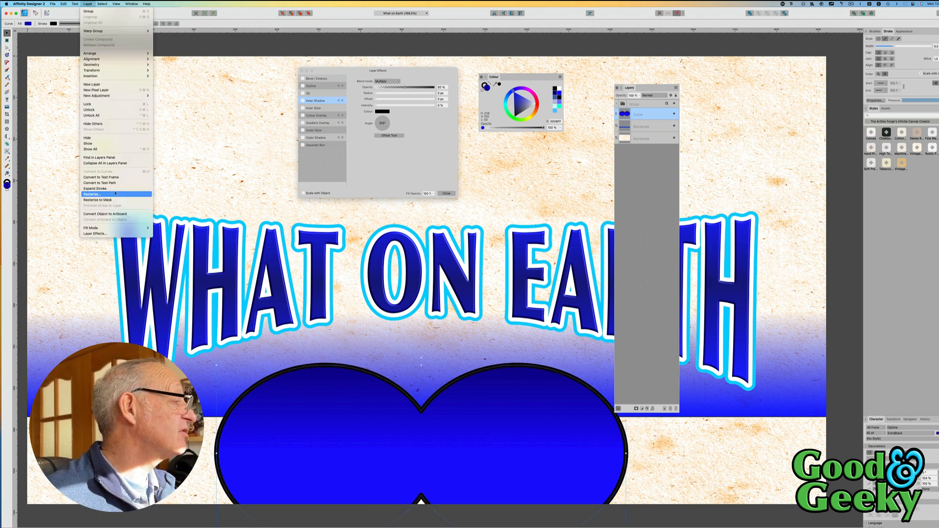
pyautogui.click(98, 188)
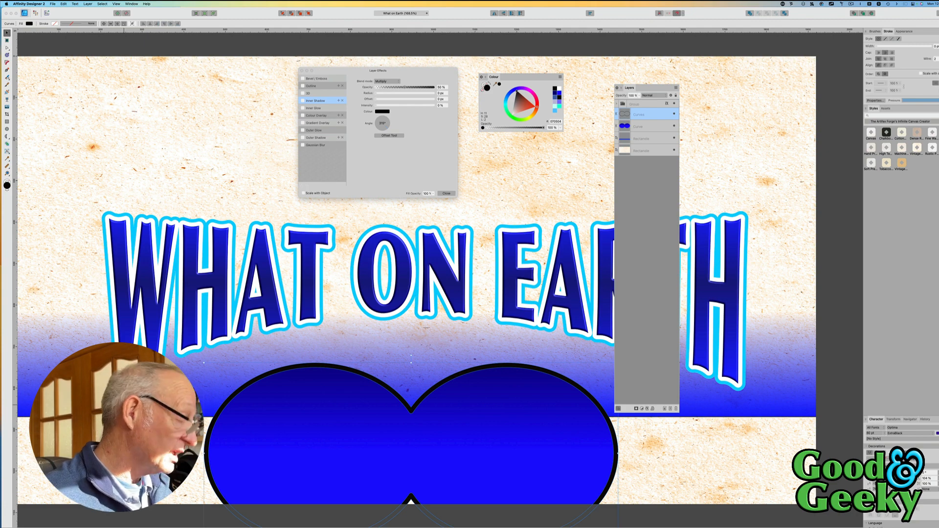
pyautogui.keyDown('shift'); pyautogui.click(136, 404); pyautogui.keyUp('shift')
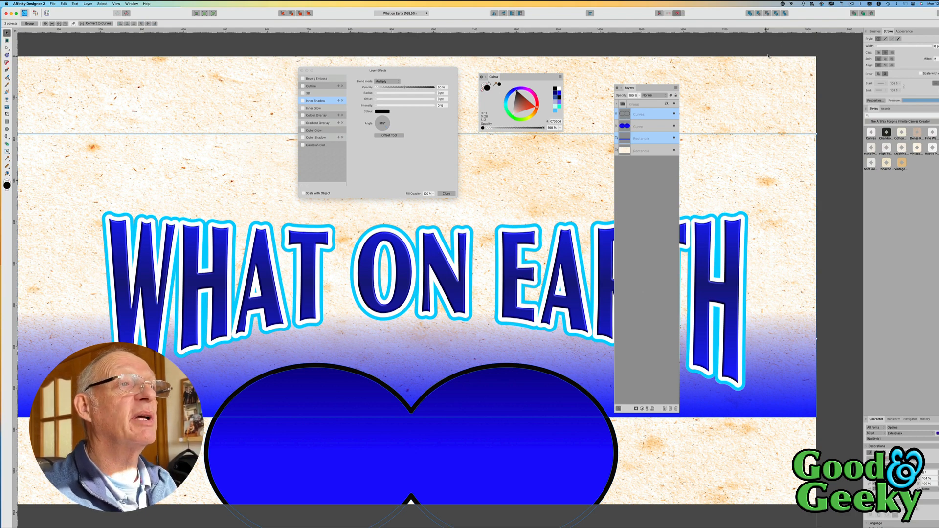
pyautogui.click(759, 14)
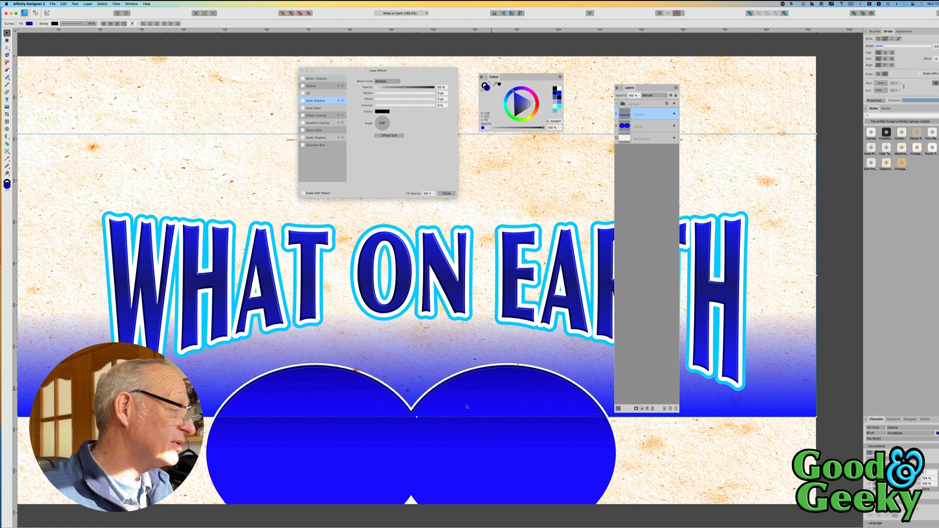
# Step: Split the faded blue rectangle into separate curves and delete the leftover piece inside the merged ellipse shape
pyautogui.click(514, 404)
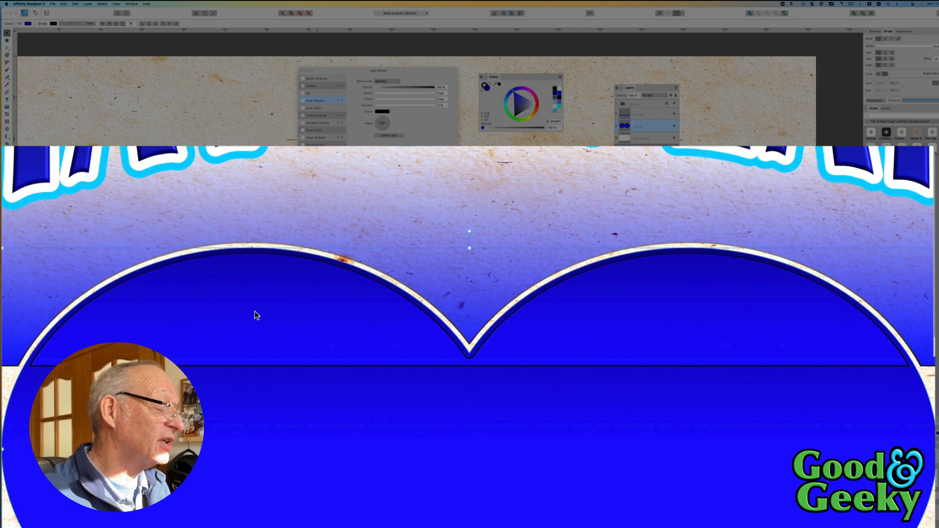
pyautogui.click(5, 300)
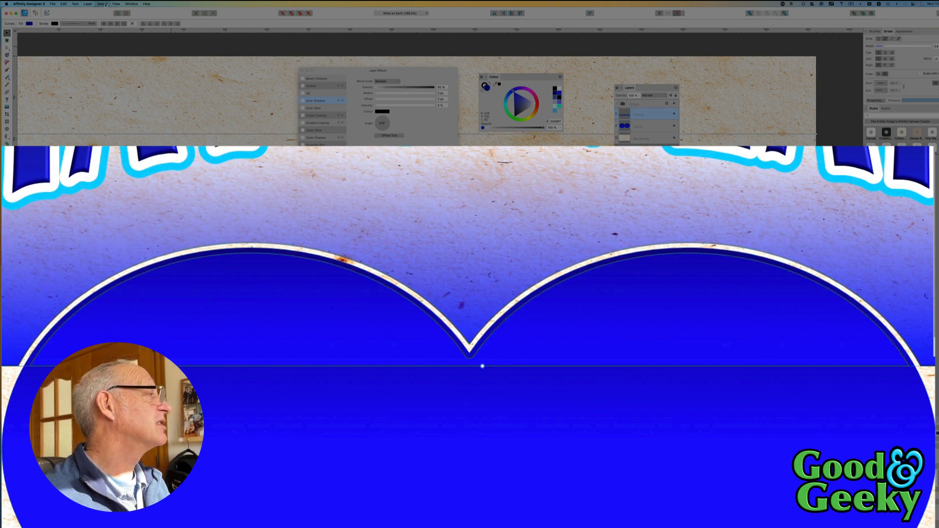
pyautogui.click(88, 4)
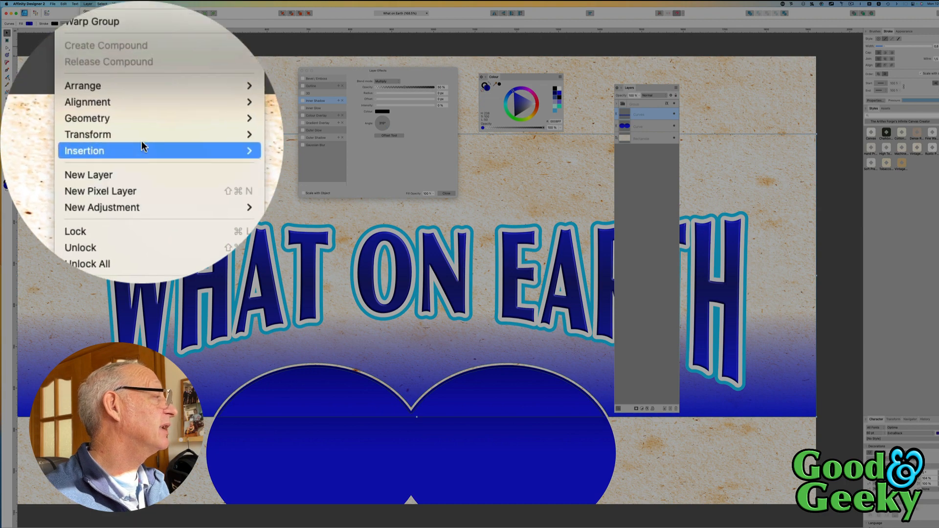
pyautogui.moveTo(141, 141)
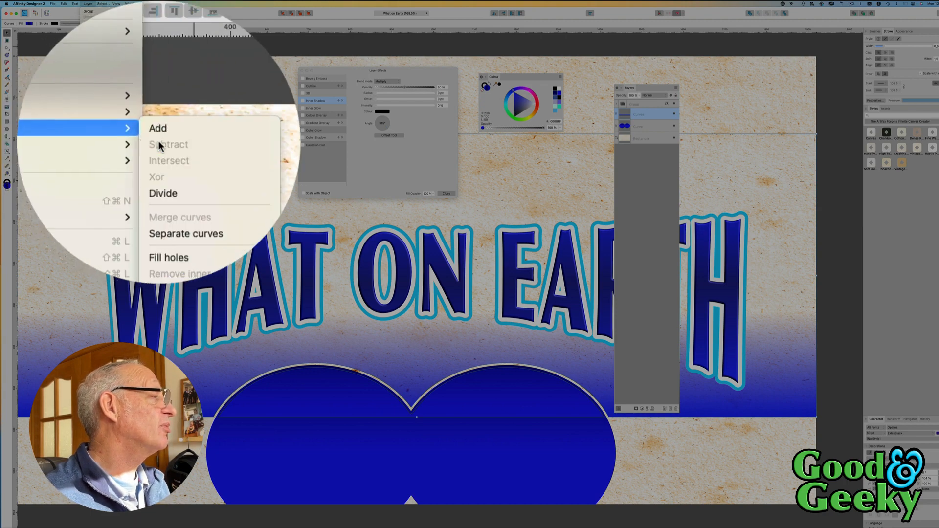
pyautogui.click(174, 141)
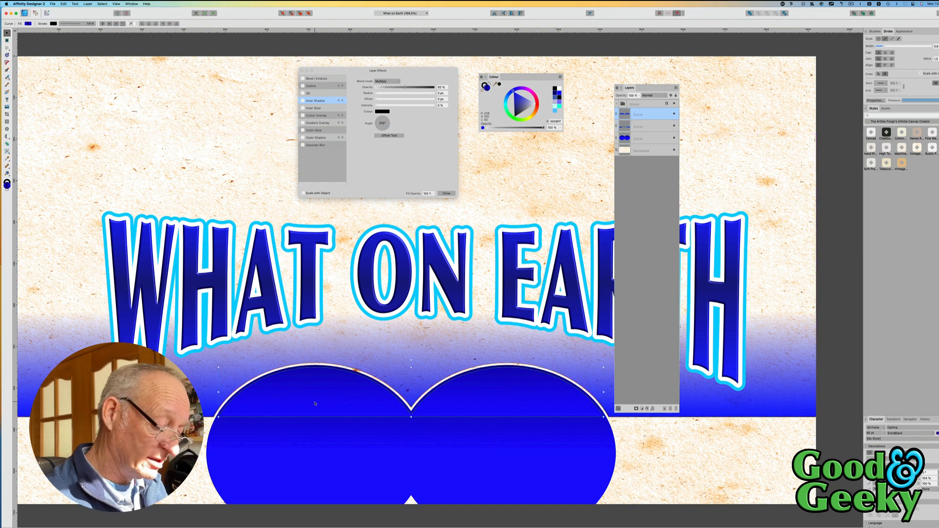
pyautogui.press('Delete')
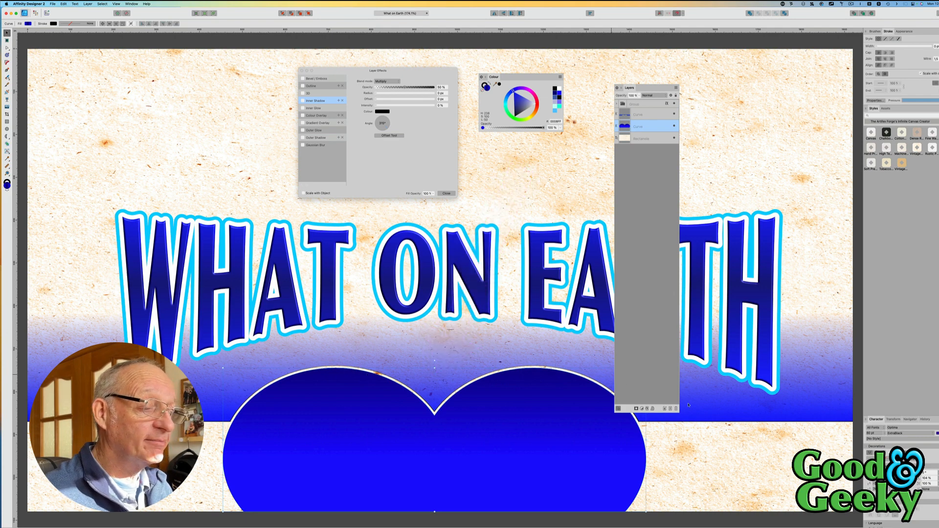
# Step: Apply a white speckled canvas style to the merged ellipse shape after trying a tan one, and duplicate the shape
pyautogui.moveTo(640, 88); pyautogui.dragTo(793, 65)
pyautogui.moveTo(902, 164); pyautogui.dragTo(555, 445)
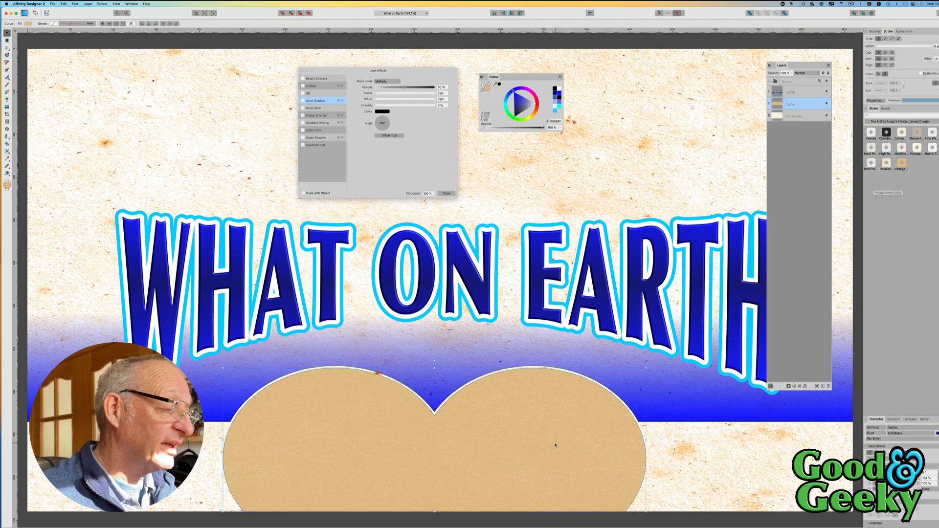
pyautogui.moveTo(932, 148); pyautogui.dragTo(504, 429)
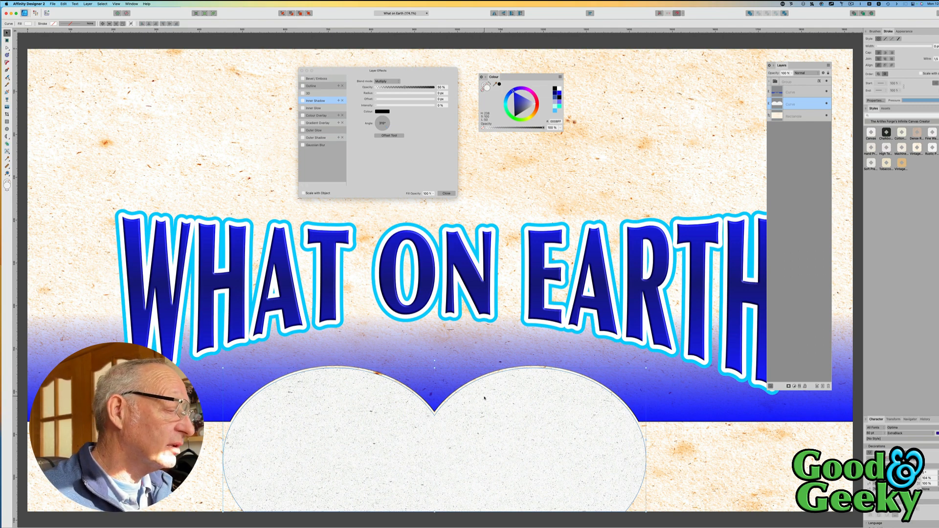
pyautogui.press('super+j')
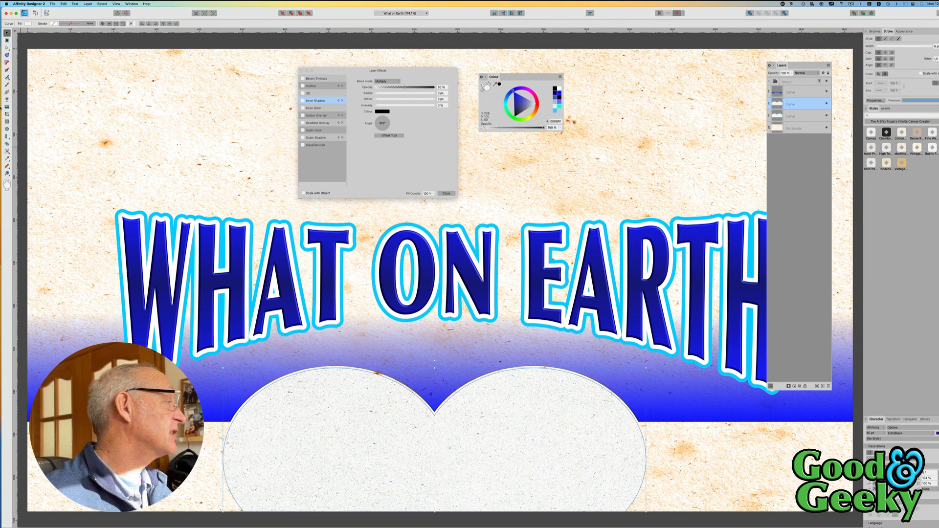
# Step: Adjust the size and angle of the duplicate shape's canvas texture with the Fill tool
pyautogui.click(7, 92)
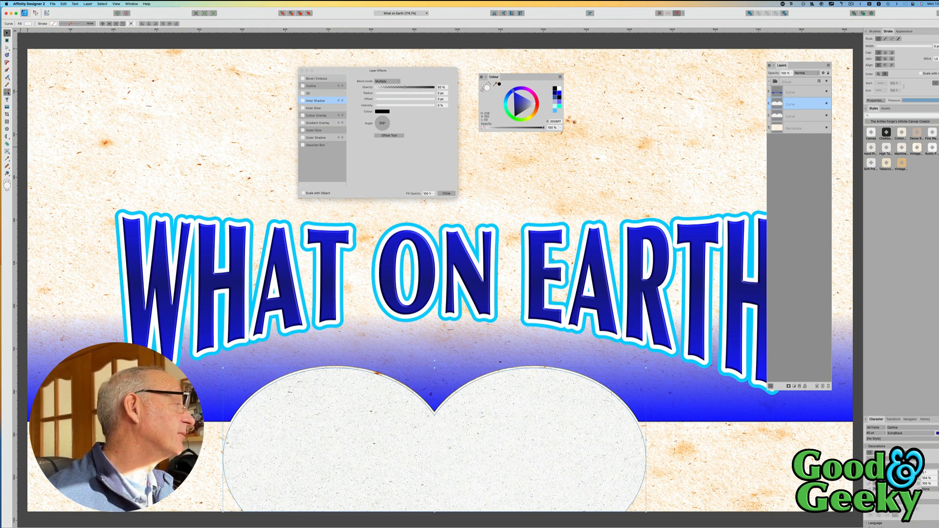
pyautogui.moveTo(235, 495); pyautogui.dragTo(559, 428)
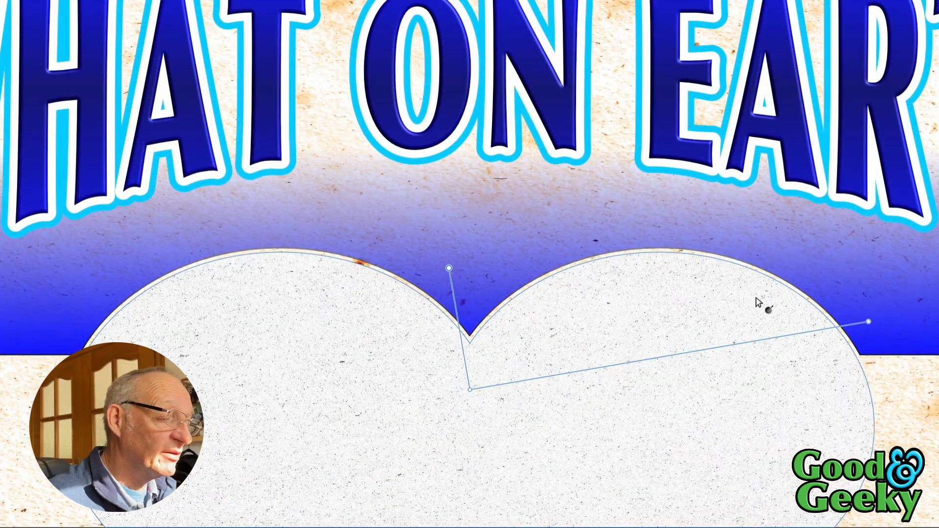
pyautogui.moveTo(868, 323)
pyautogui.mouseDown()
pyautogui.moveTo(821, 352)
pyautogui.moveTo(670, 367)
pyautogui.moveTo(780, 330)
pyautogui.moveTo(852, 328)
pyautogui.moveTo(857, 319)
pyautogui.mouseUp()
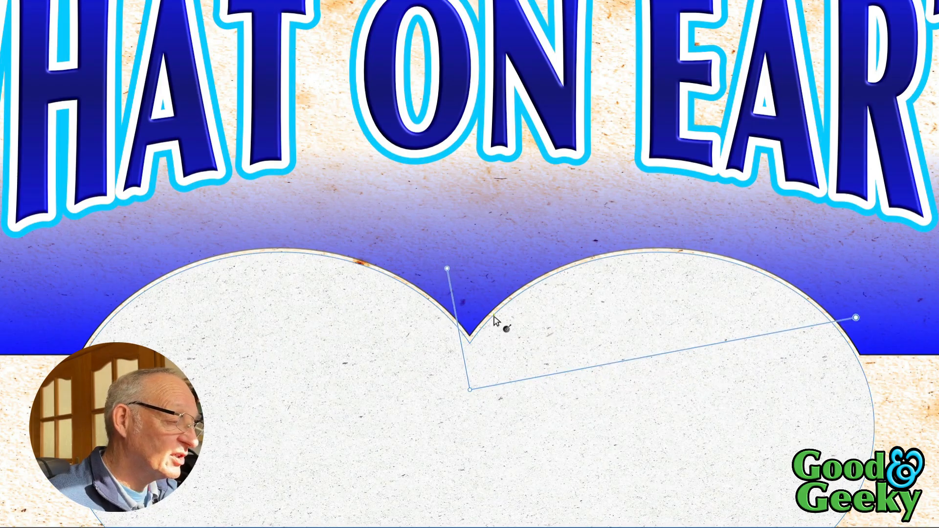
pyautogui.moveTo(450, 272); pyautogui.dragTo(411, 155)
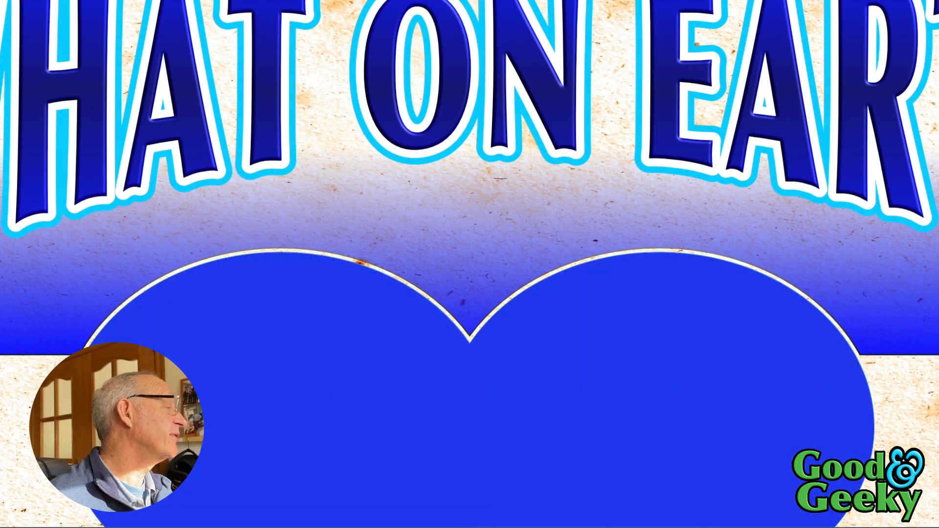
# Step: Draw a diagonal linear gradient across the blue merged ellipse shape, from bright blue at lower left to dark blue at upper right
pyautogui.moveTo(52, 486); pyautogui.dragTo(732, 292)
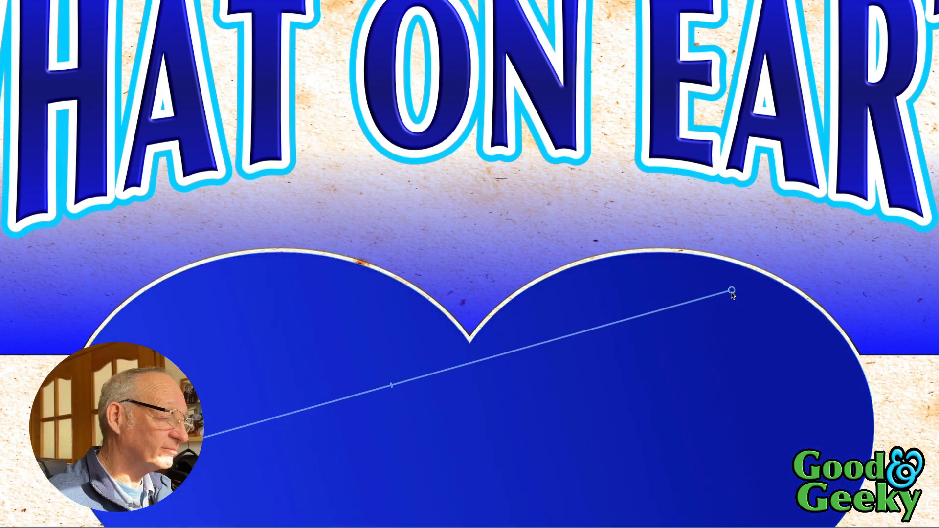